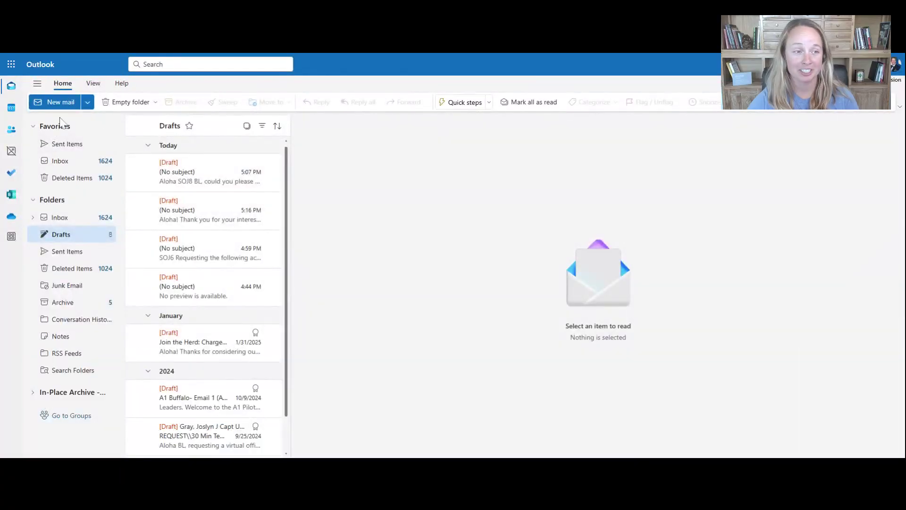
- In a new message, preview the Signature Block signature, then delete it to empty the body
click(61, 102)
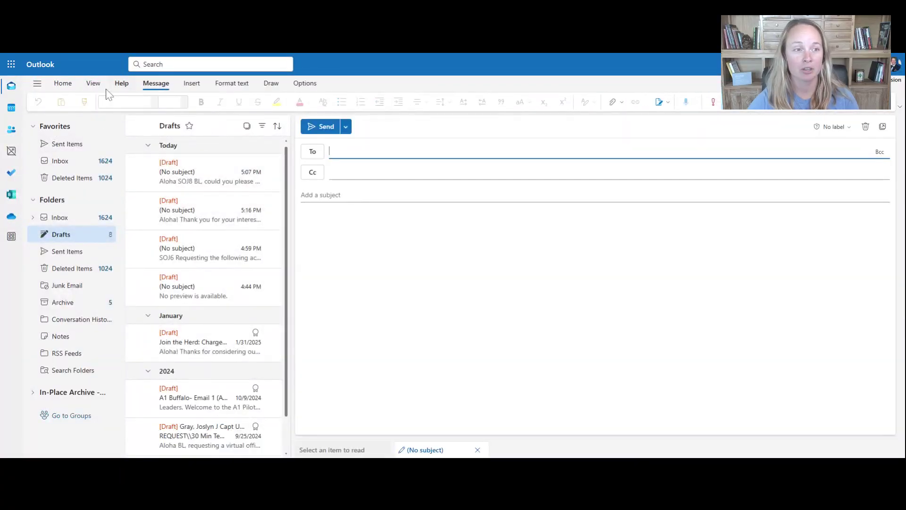
click(93, 83)
click(192, 84)
click(149, 102)
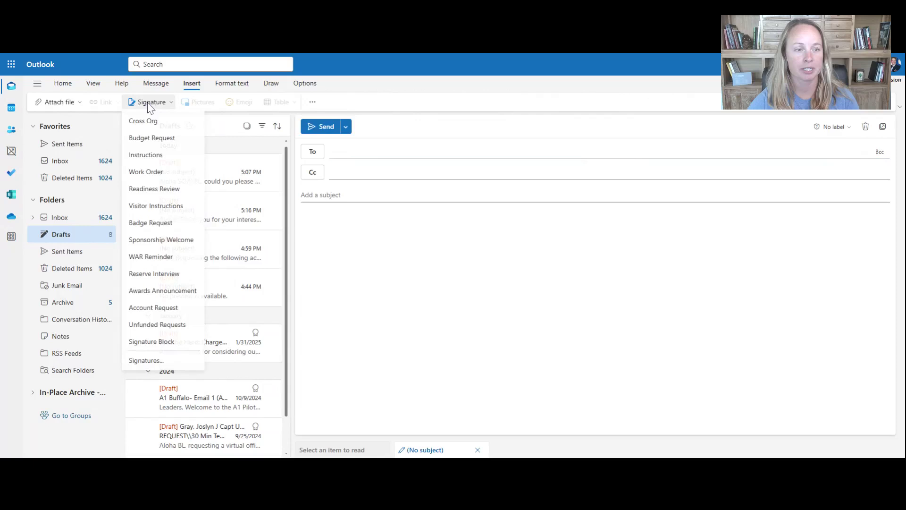
click(163, 342)
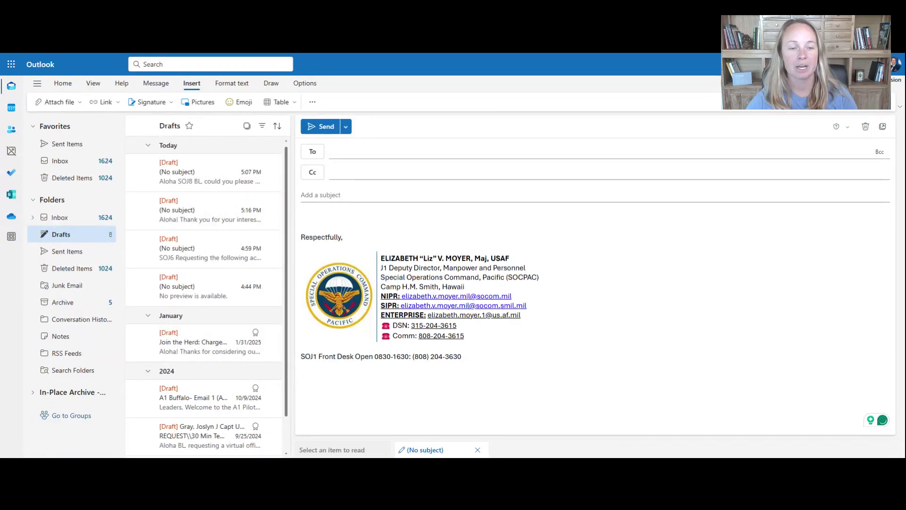
key(shift+Down)
key(shift+Down)
key(shift+Down)
key(shift+Down)
key(shift+Down)
key(shift+Down)
key(shift+Down)
key(shift+Down)
key(shift+Down)
key(shift+Down)
key(shift+Down)
key(shift+Down)
key(shift+Down)
key(shift+Down)
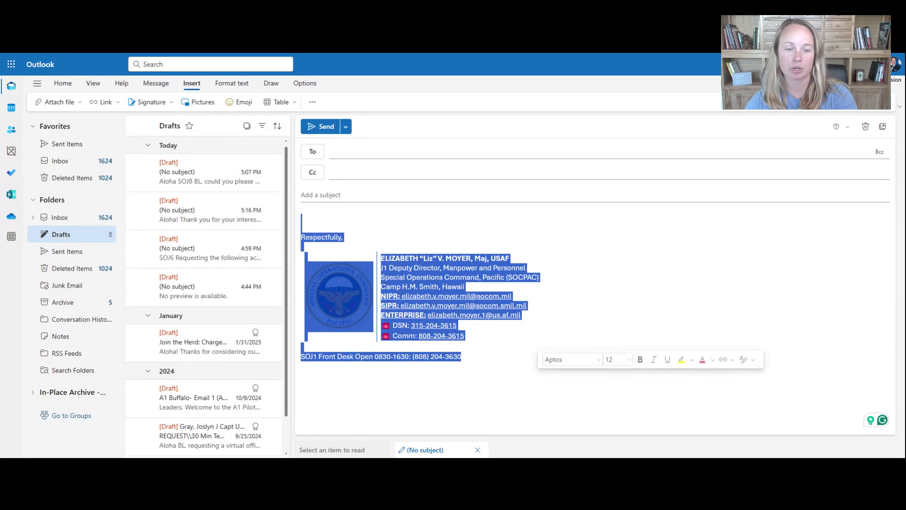
key(BackSpace)
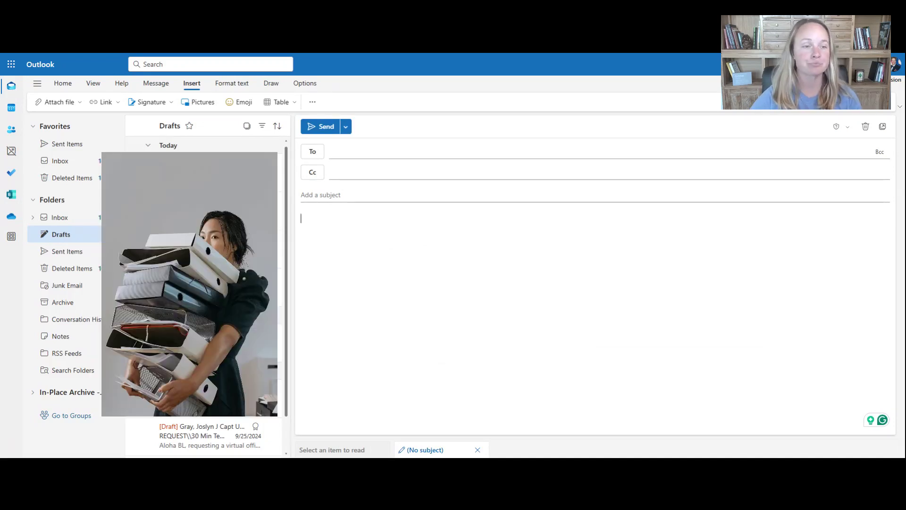
- Try the Reserve Interview template, undo it, then insert the WAR Reminder template
click(158, 105)
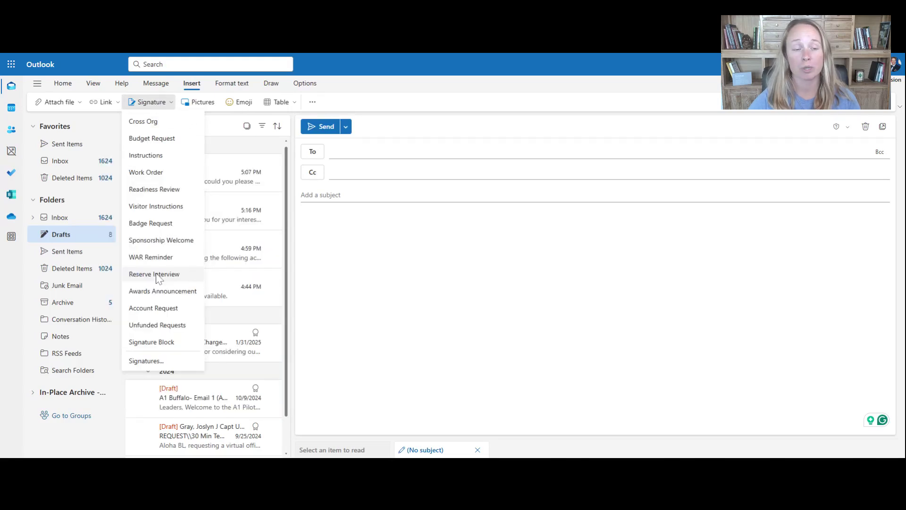
click(156, 274)
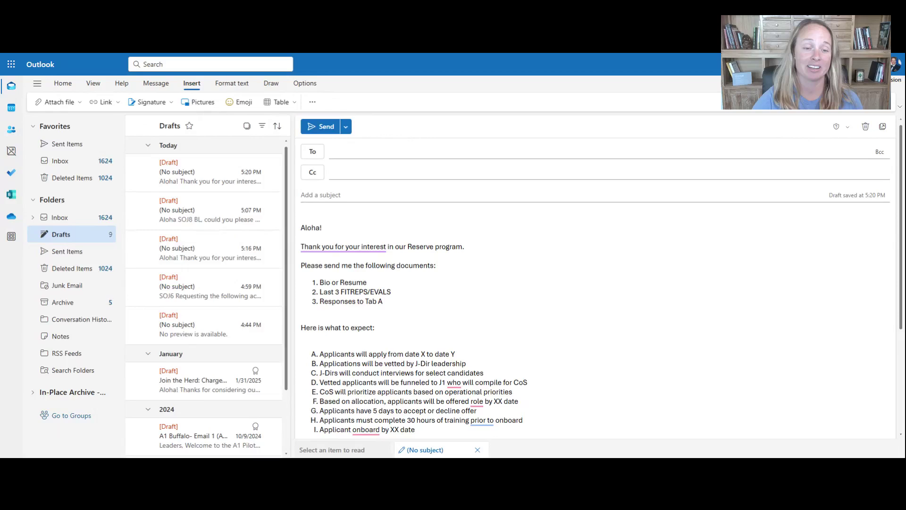
key(ctrl+z)
click(155, 102)
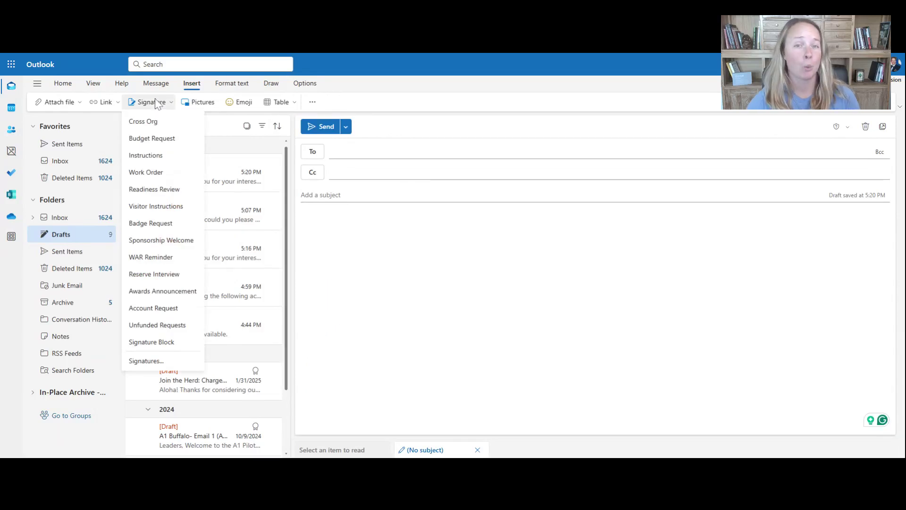
click(148, 256)
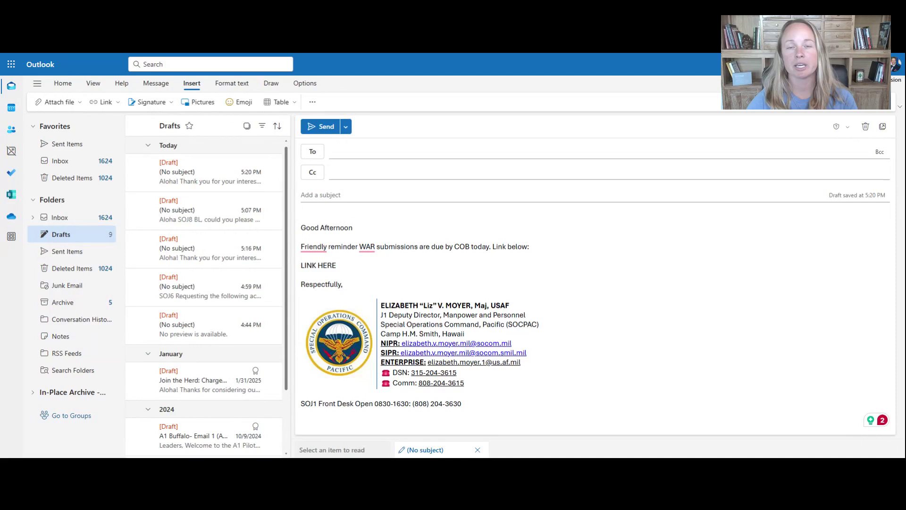
click(137, 103)
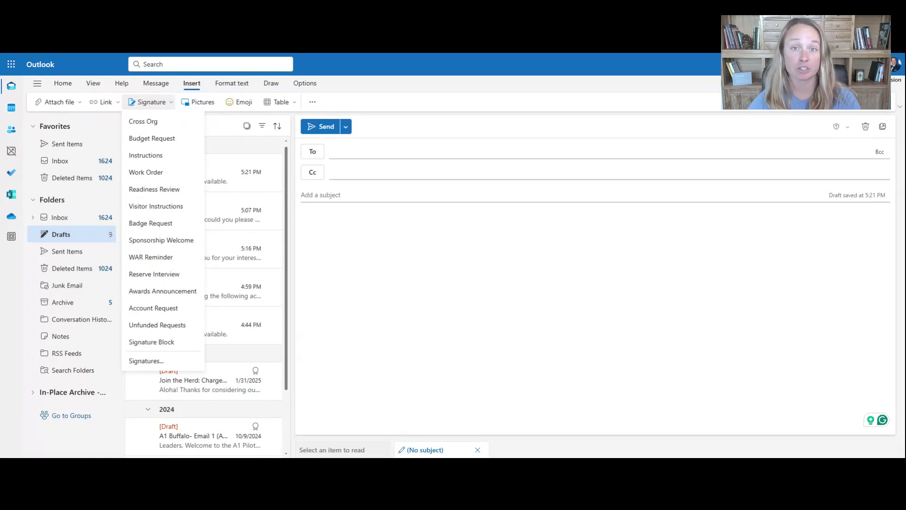
- Insert the awards congratulations template, then swap in the welcome and finally the ERP adjustment template
click(163, 290)
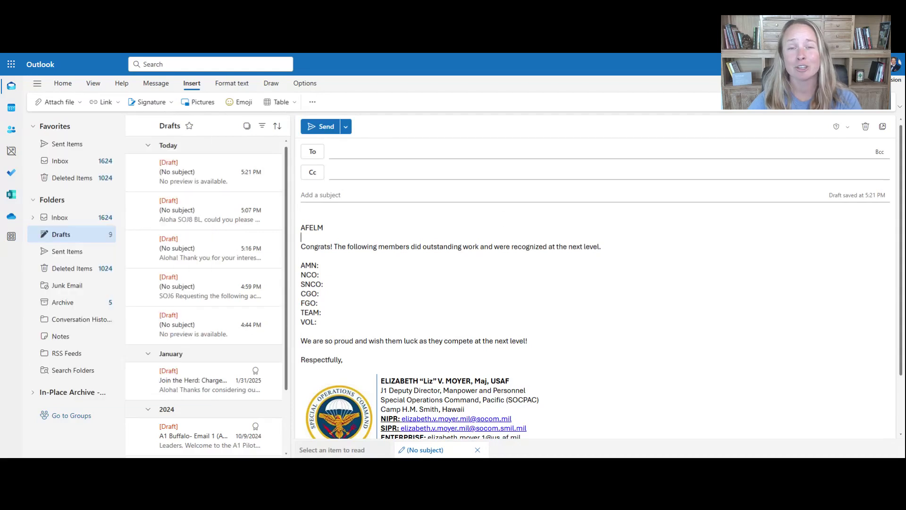
drag(603, 246, 324, 249)
key(Down)
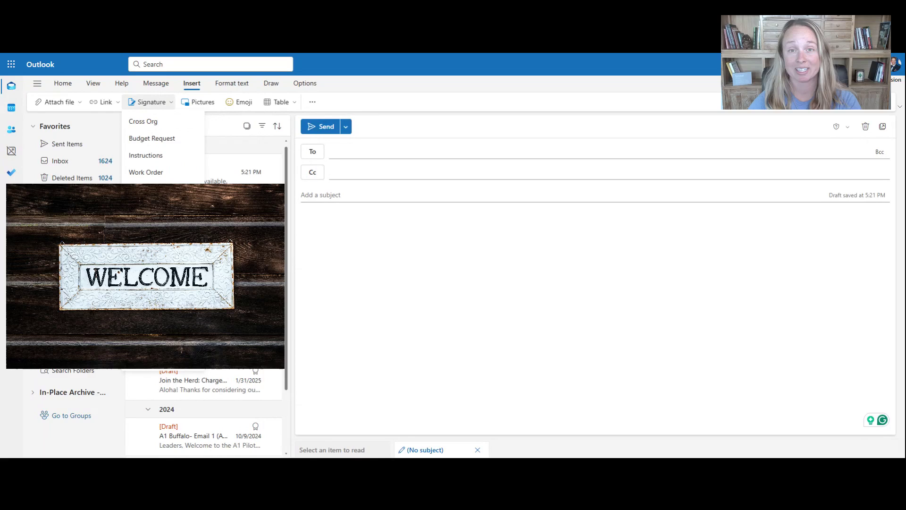
key(Return)
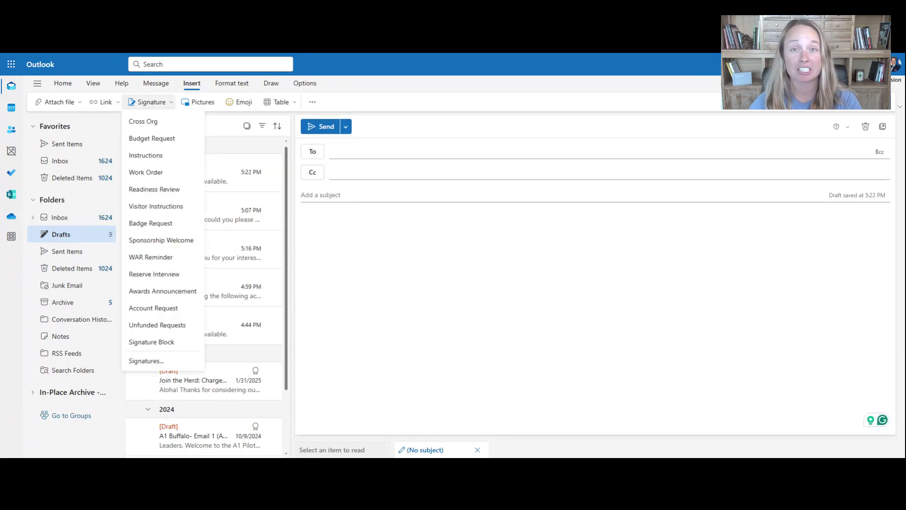
key(Return)
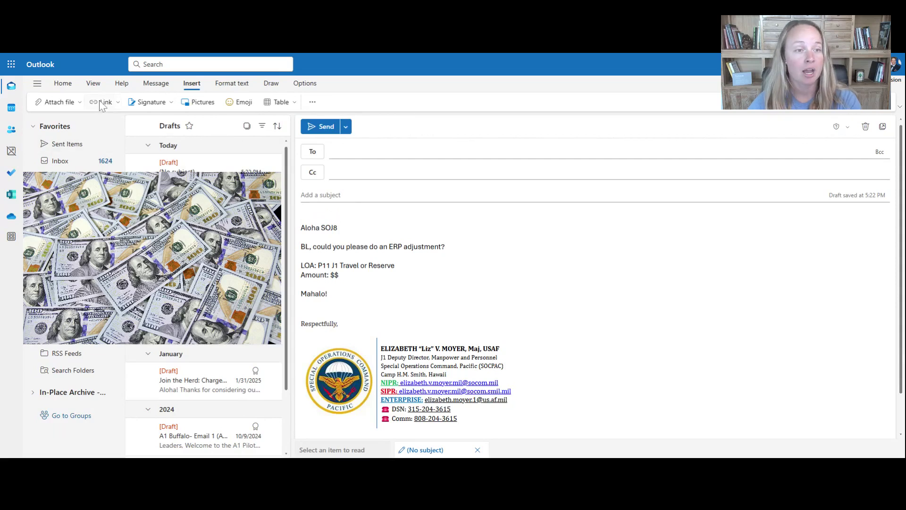
- Go to Mail > Compose and reply settings and begin a new blank signature
click(148, 106)
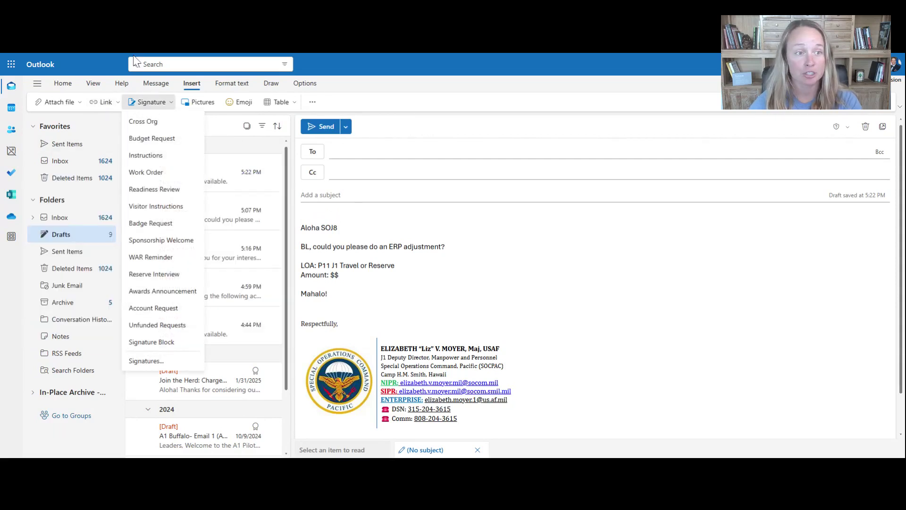
click(101, 85)
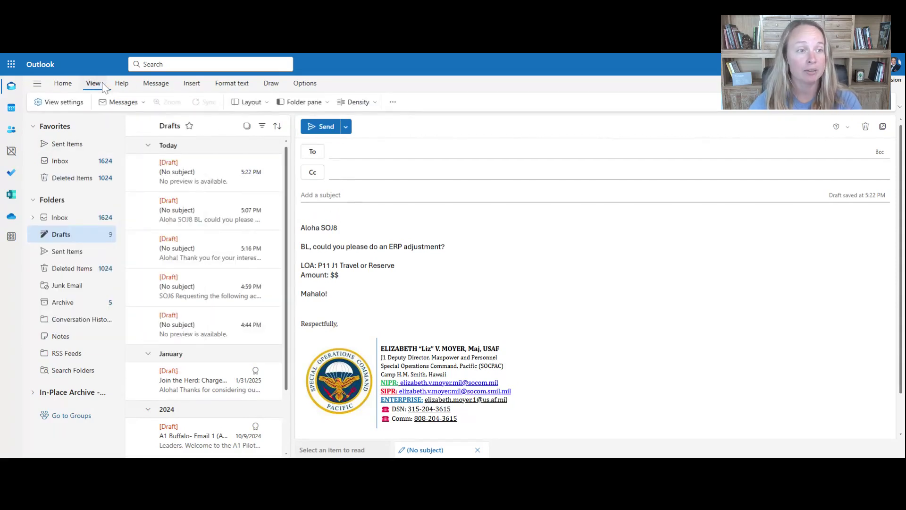
click(74, 102)
click(304, 106)
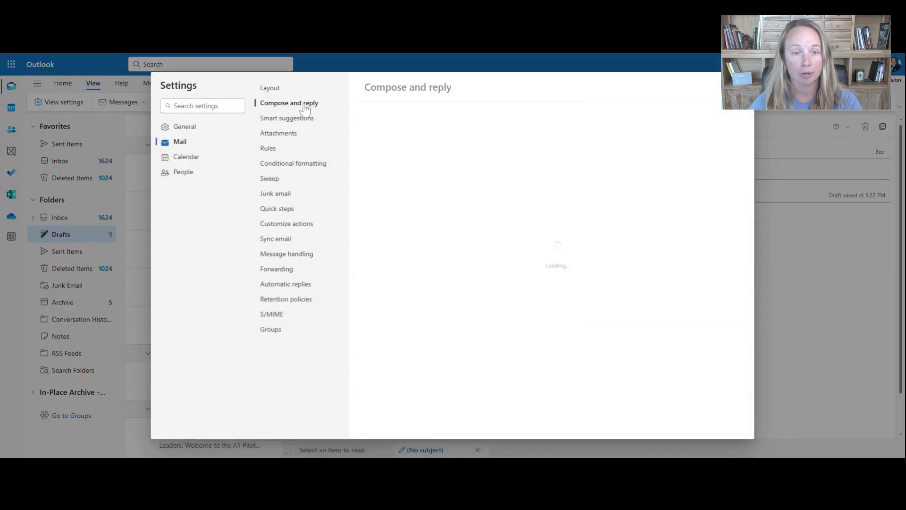
click(410, 191)
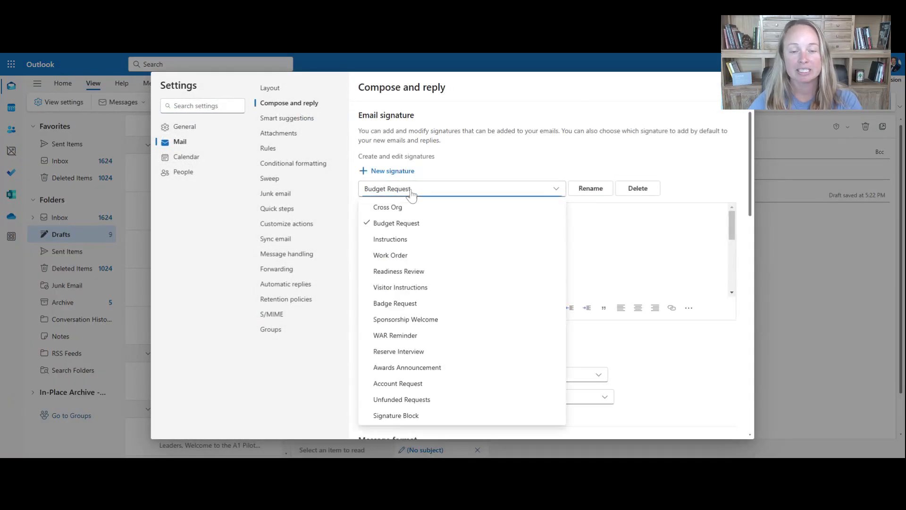
scroll(431, 330, down, 1)
scroll(425, 267, up, 1)
click(393, 172)
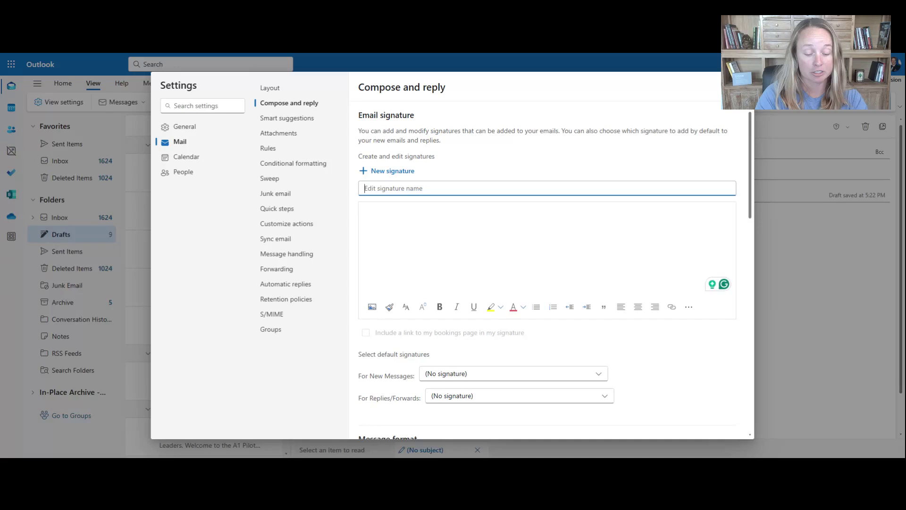
- Name the signature CONCERN ISSUE with body lines Greeting, Content and Signature Block
text(CONCERN ISSUE)
click(364, 211)
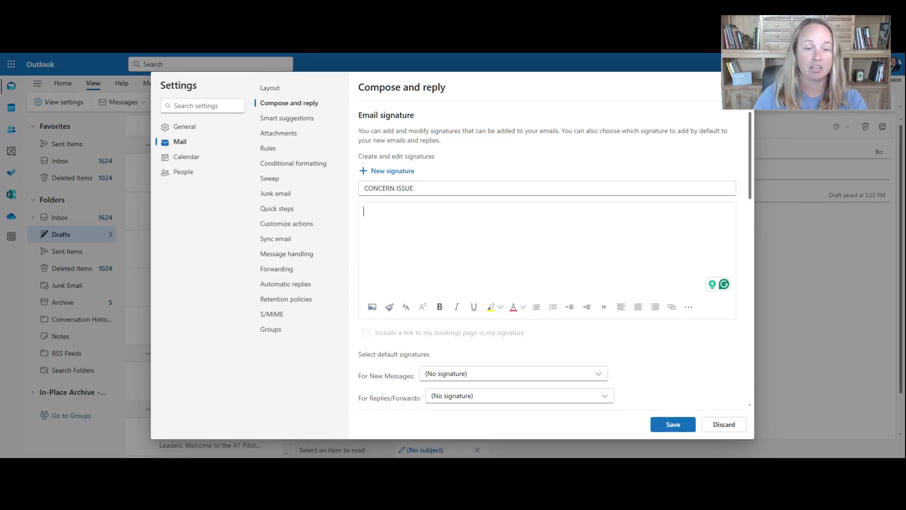
text(Greeting)
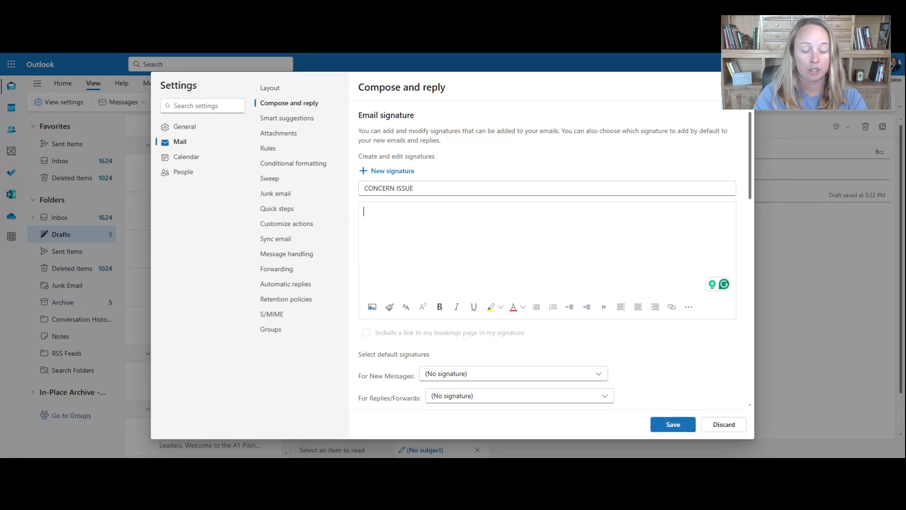
key(Return)
key(Return)
text(Content)
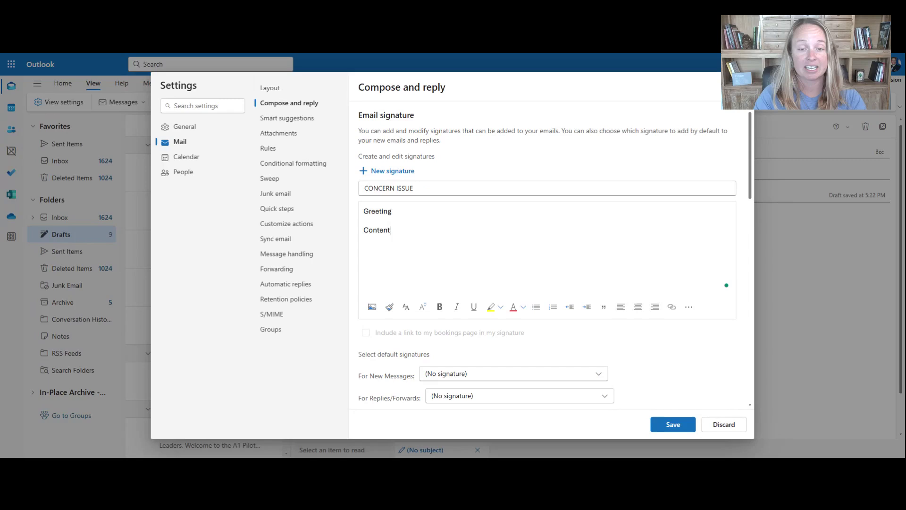
key(Return)
key(Return)
text(How to talk about data analytics in a way that actually makes people listen)
key(BackSpace)
key(BackSpace)
key(BackSpace)
key(BackSpace)
key(BackSpace)
key(BackSpace)
key(BackSpace)
key(BackSpace)
key(BackSpace)
key(BackSpace)
key(BackSpace)
key(BackSpace)
key(BackSpace)
key(BackSpace)
key(BackSpace)
key(BackSpace)
key(BackSpace)
key(BackSpace)
key(BackSpace)
key(BackSpace)
key(BackSpace)
key(BackSpace)
key(BackSpace)
key(BackSpace)
key(BackSpace)
key(BackSpace)
key(BackSpace)
key(BackSpace)
key(BackSpace)
key(BackSpace)
key(BackSpace)
key(BackSpace)
key(BackSpace)
key(BackSpace)
key(BackSpace)
key(BackSpace)
key(BackSpace)
key(BackSpace)
key(BackSpace)
key(BackSpace)
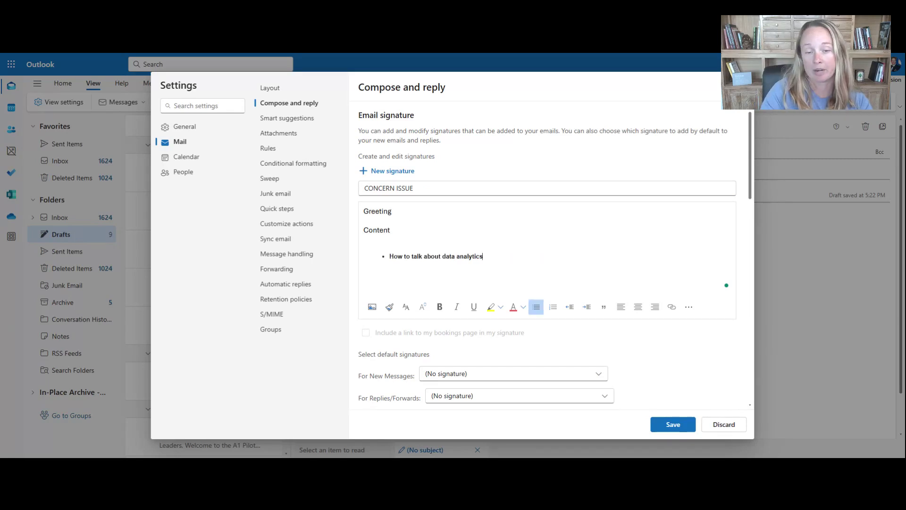
text(t)
key(Return)
key(Return)
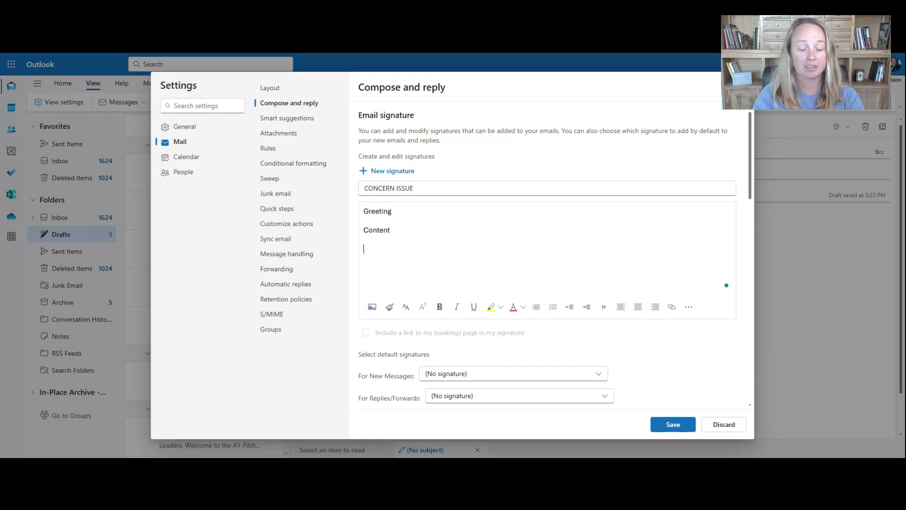
text(Signature Block)
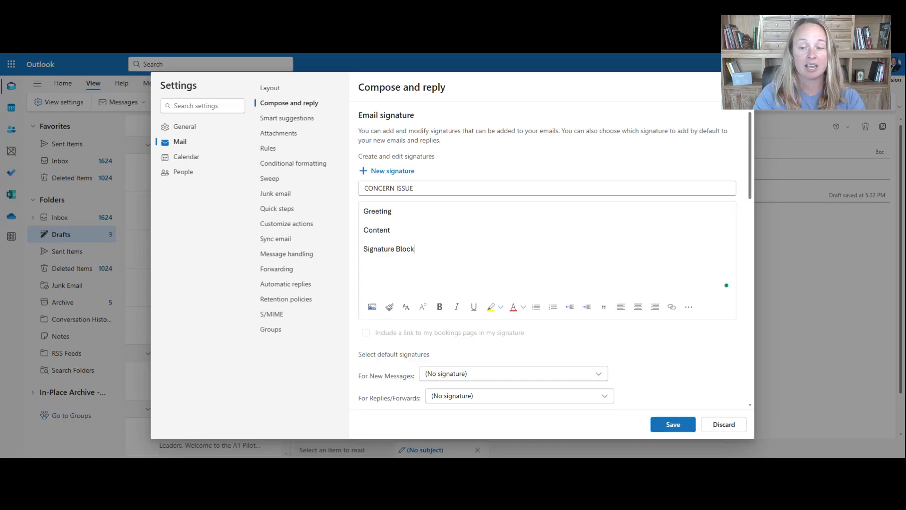
- Save the CONCERN ISSUE signature, return to the draft and clear its body
click(674, 425)
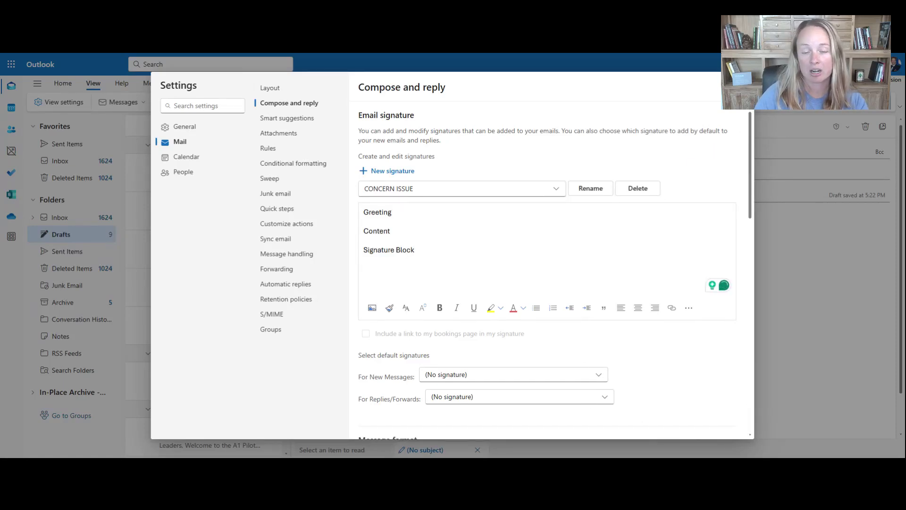
click(743, 86)
key(ctrl+a)
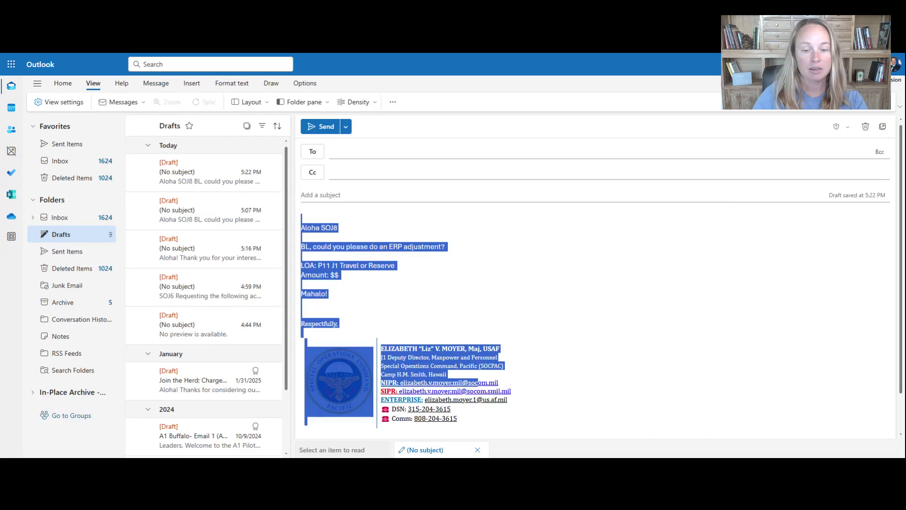
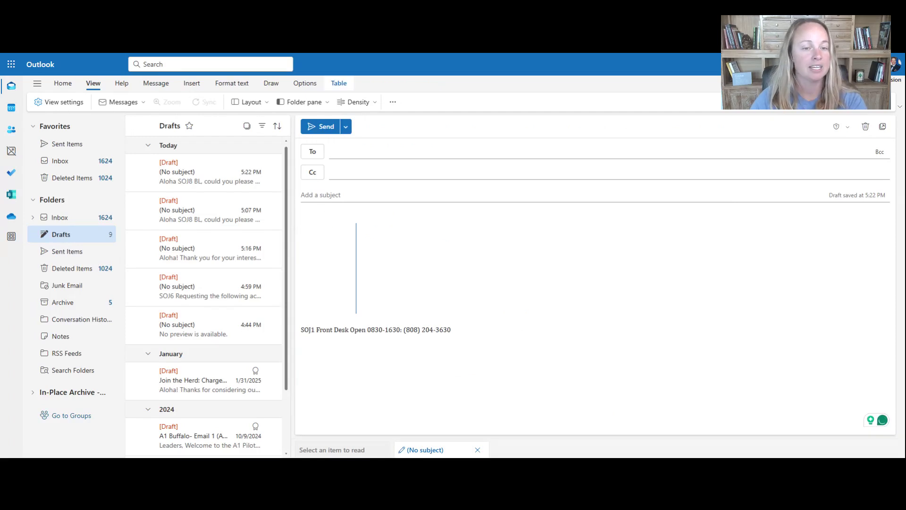
- Insert the CONCERN ISSUE signature into the draft body
click(192, 83)
click(147, 102)
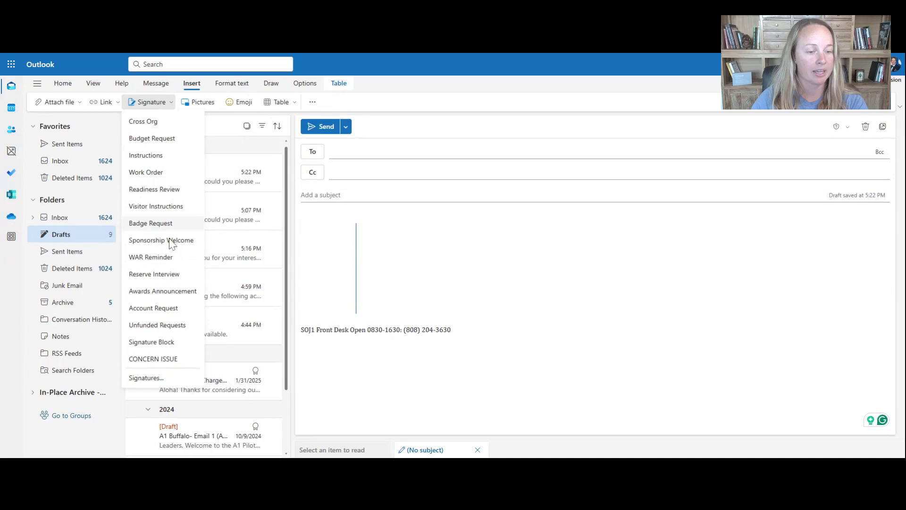
click(153, 359)
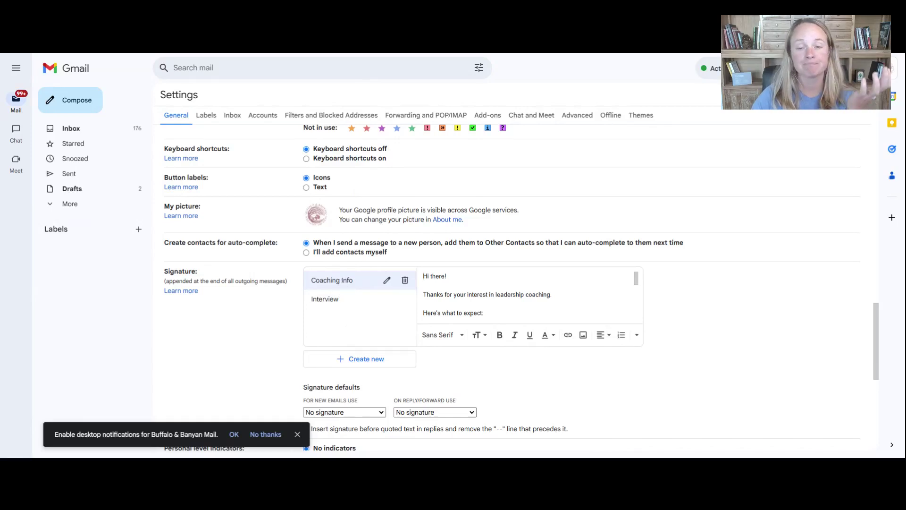
- Scroll past the Coaching Info signature and display the Interview signature's text
scroll(527, 297, down, 2)
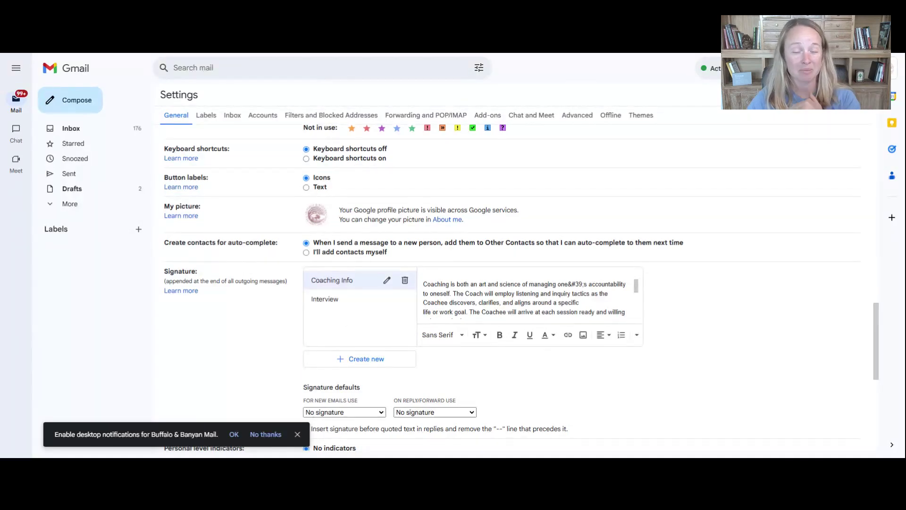
scroll(527, 297, down, 6)
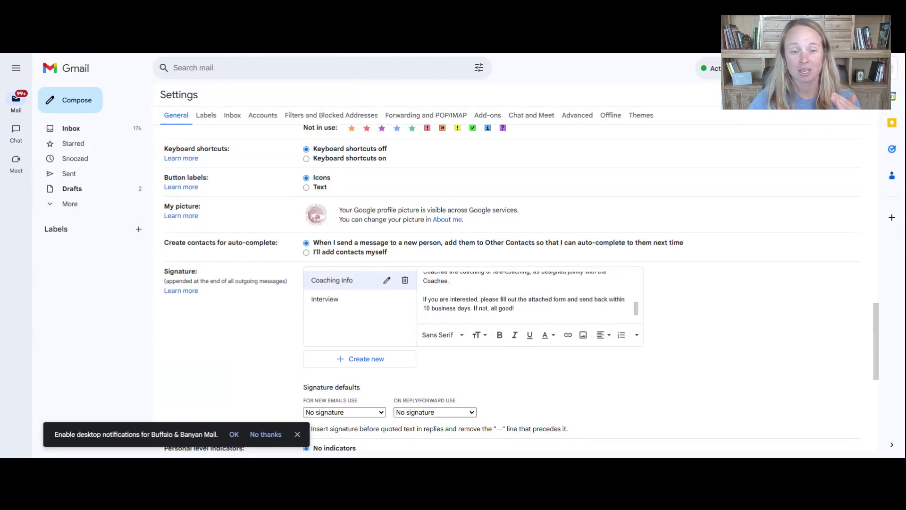
click(339, 304)
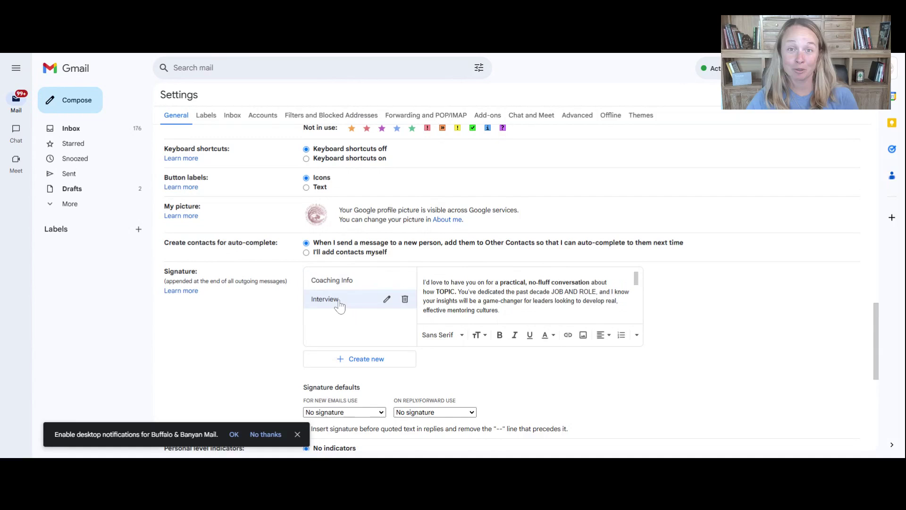
scroll(472, 321, up, 3)
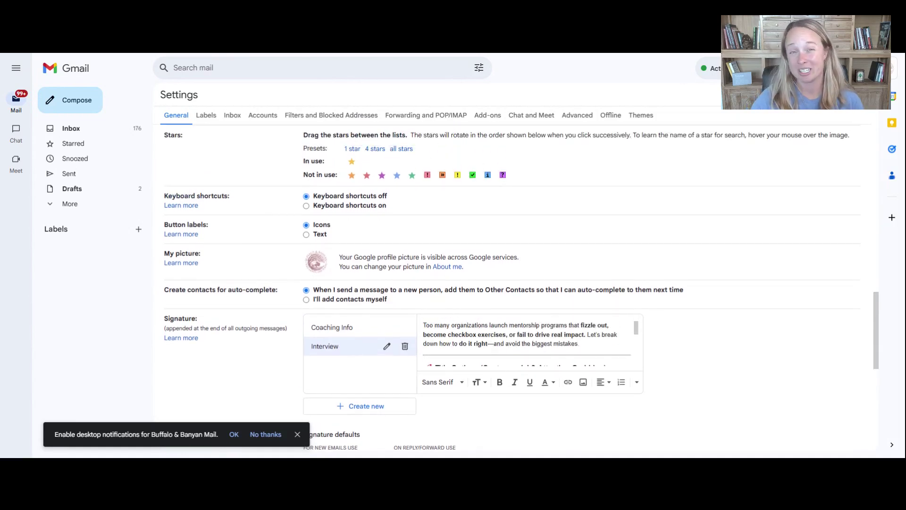
- Create a Gmail signature 'Update' starting 'Here is what is going on:' and save changes
click(367, 406)
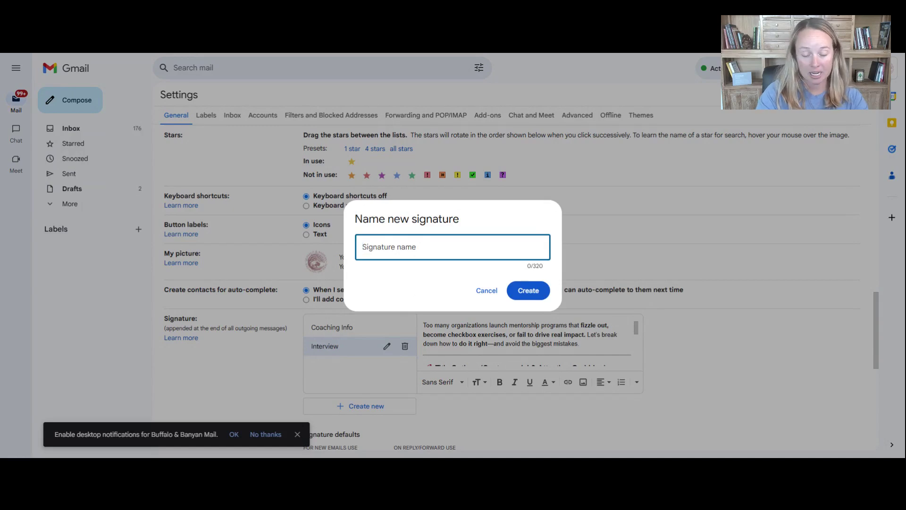
text(Update)
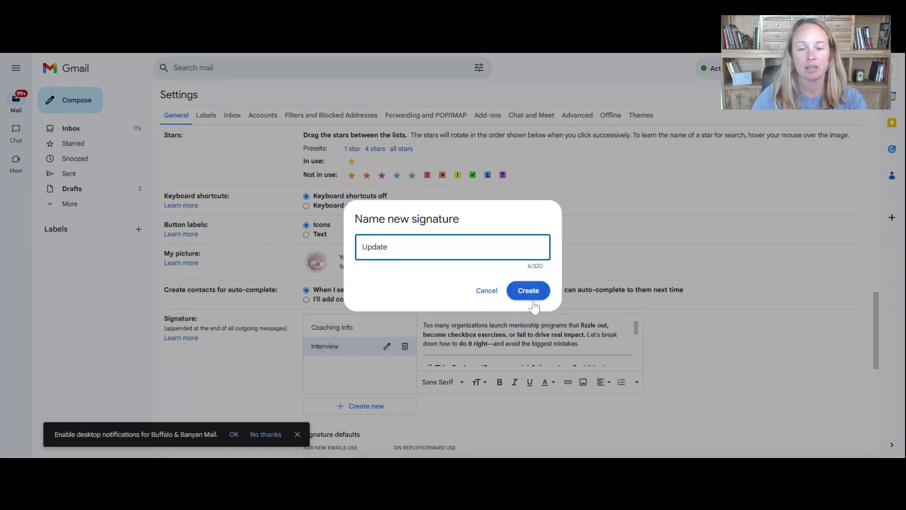
click(533, 300)
text(Here)
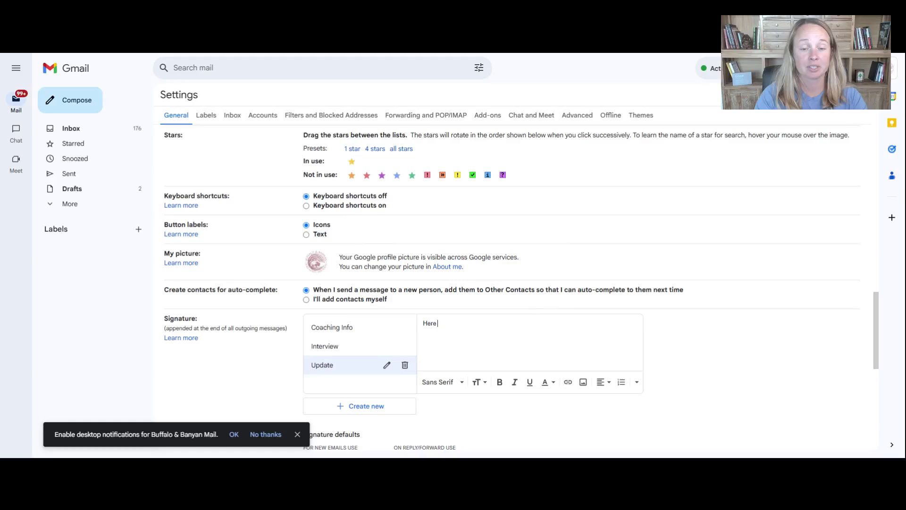
text( is what is going on:)
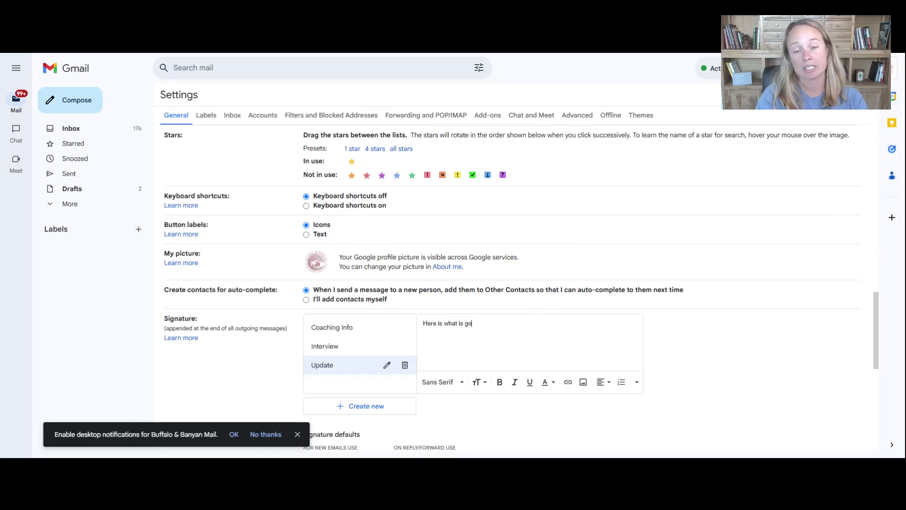
key(Return)
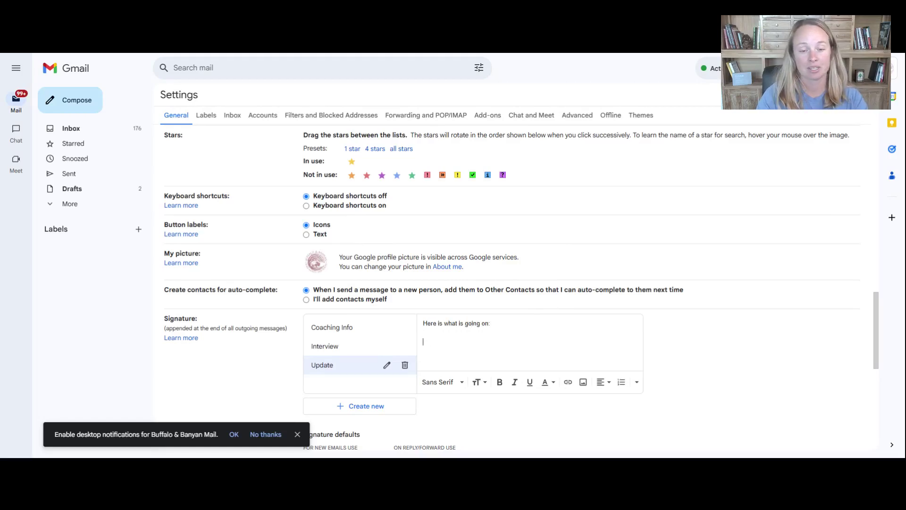
scroll(486, 406, down, 10)
click(491, 399)
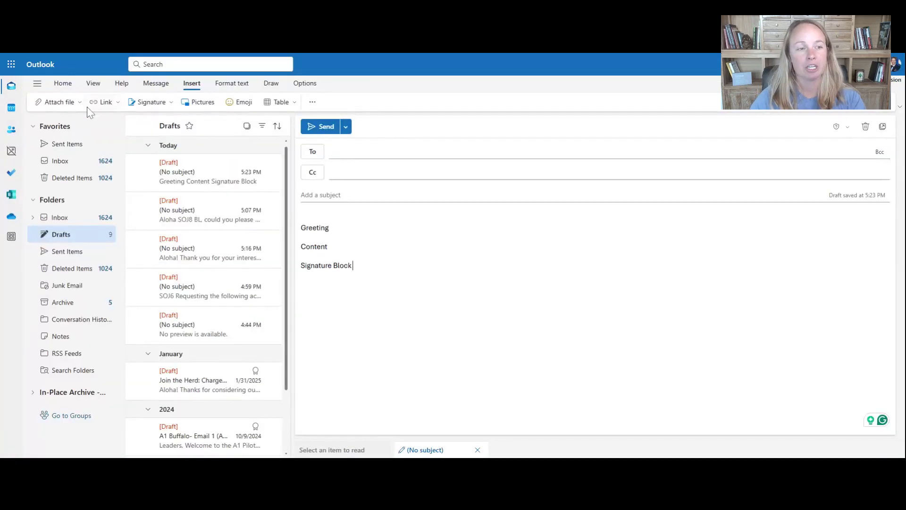
- Open Outlook's mail Settings through View settings
click(93, 84)
click(66, 101)
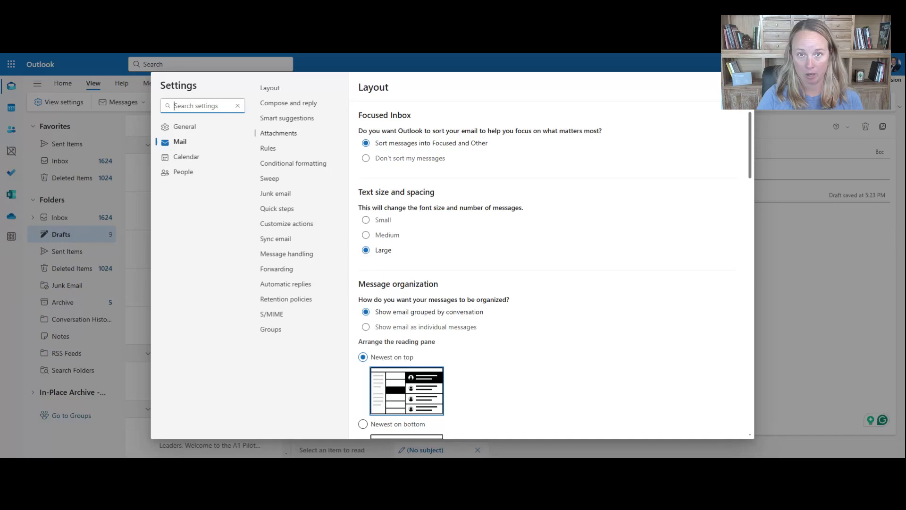
- In Mail > Rules, add a new rule named IMPORTANT
click(280, 135)
click(268, 149)
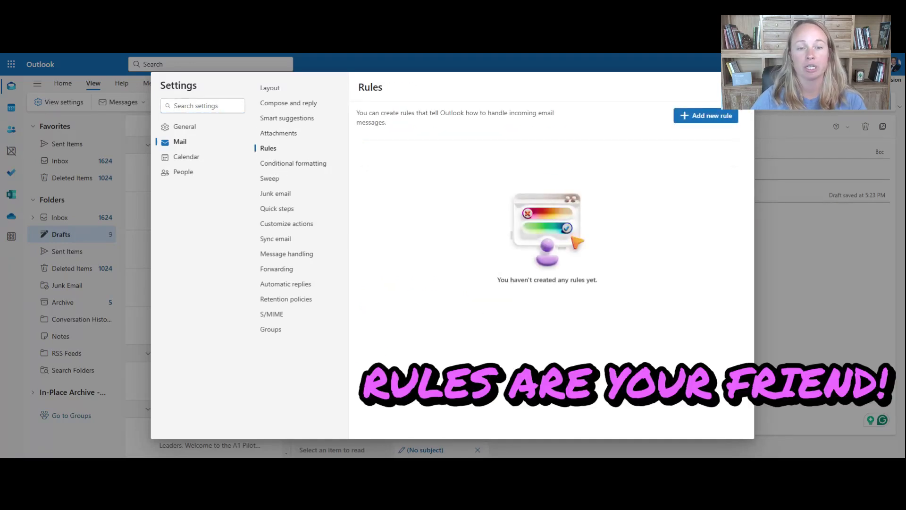
click(713, 117)
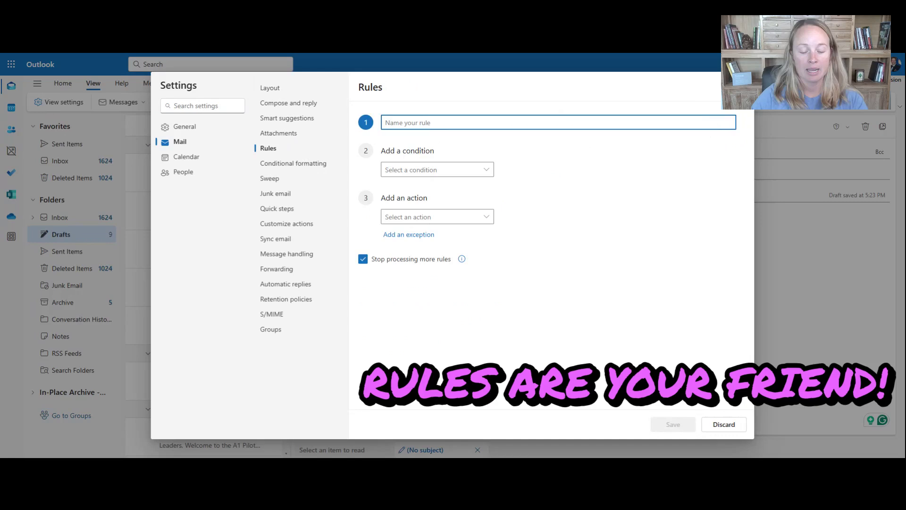
text(IMPORTANT)
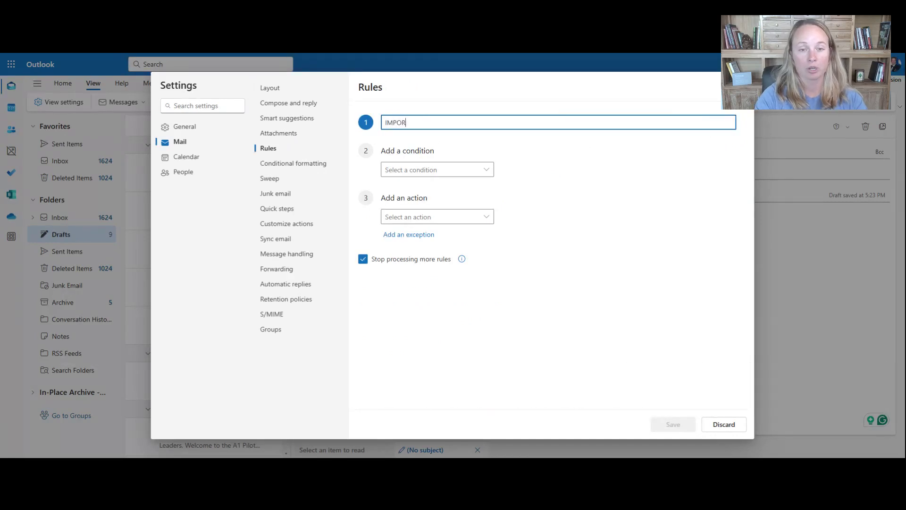
- Set the rule's condition to mail From the chosen contact
click(430, 170)
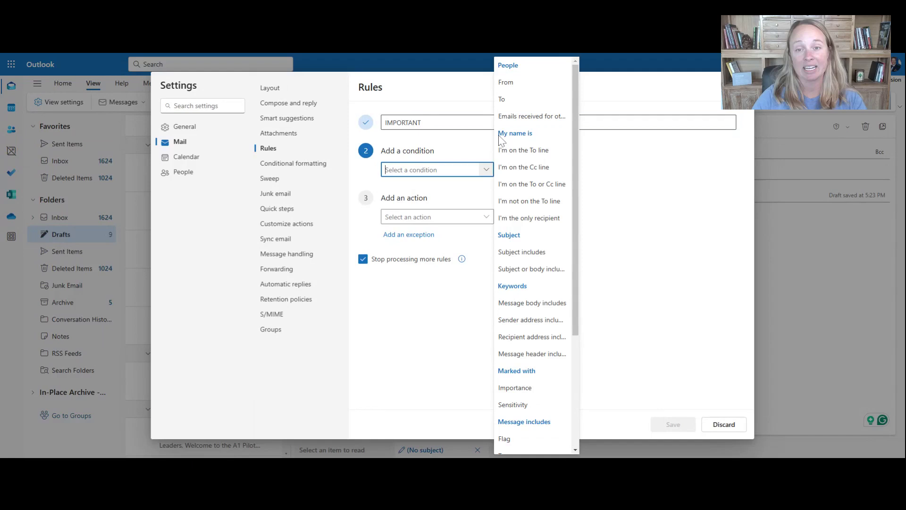
click(516, 84)
key(Tab)
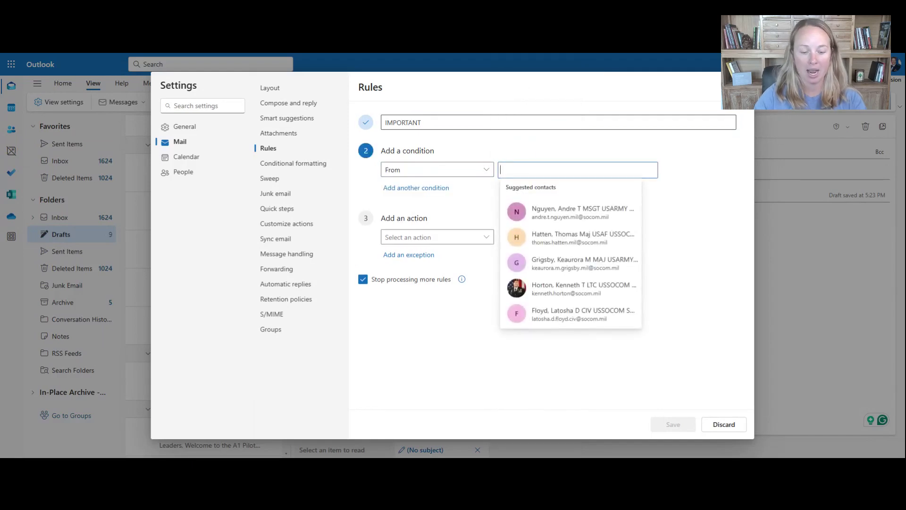
text(hort)
key(Return)
click(438, 238)
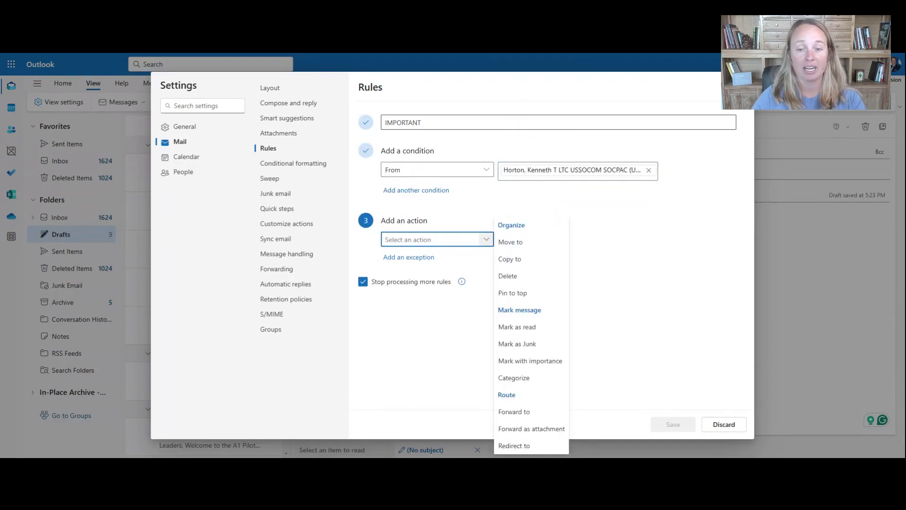
- Make the rule move matching mail into a newly created IMPORTANT folder
click(504, 243)
click(557, 242)
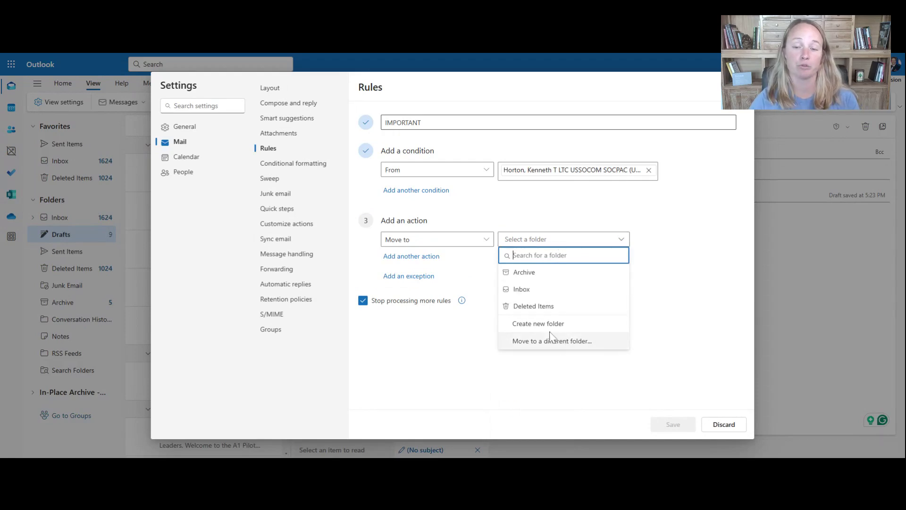
click(538, 323)
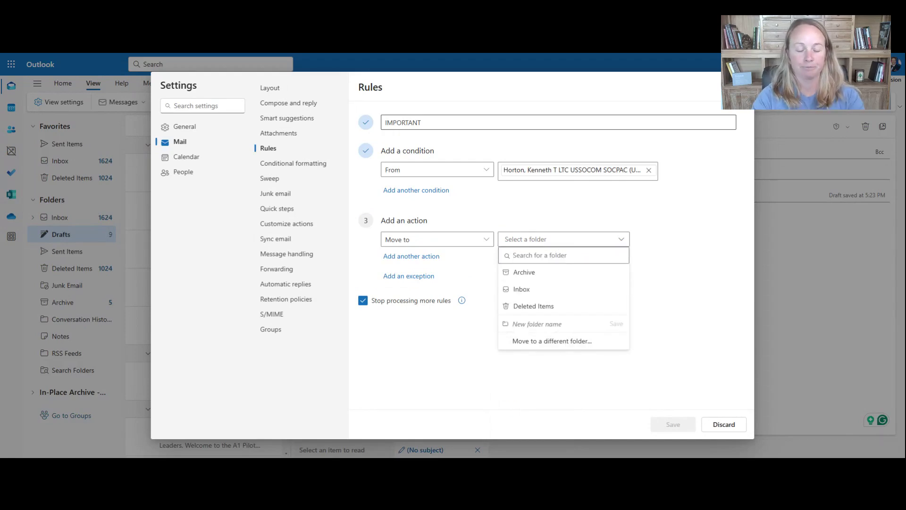
text(IMPOR)
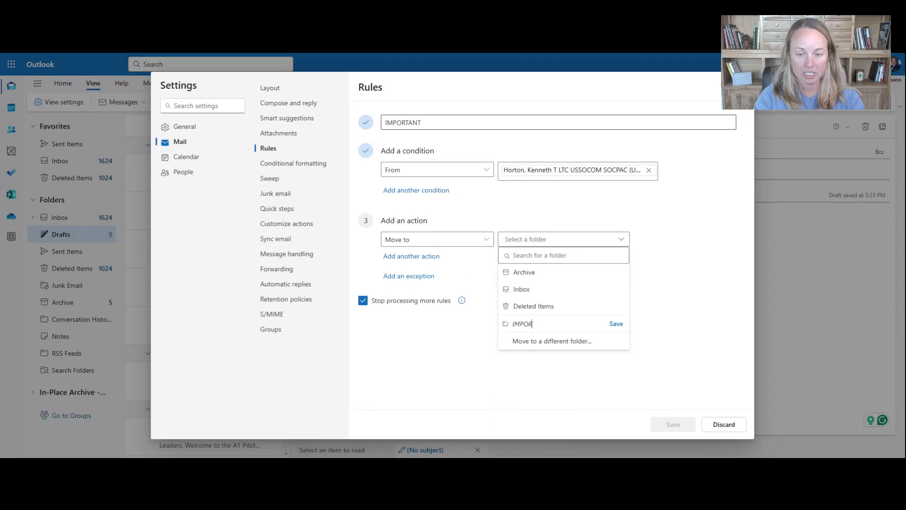
text(TANT)
key(Return)
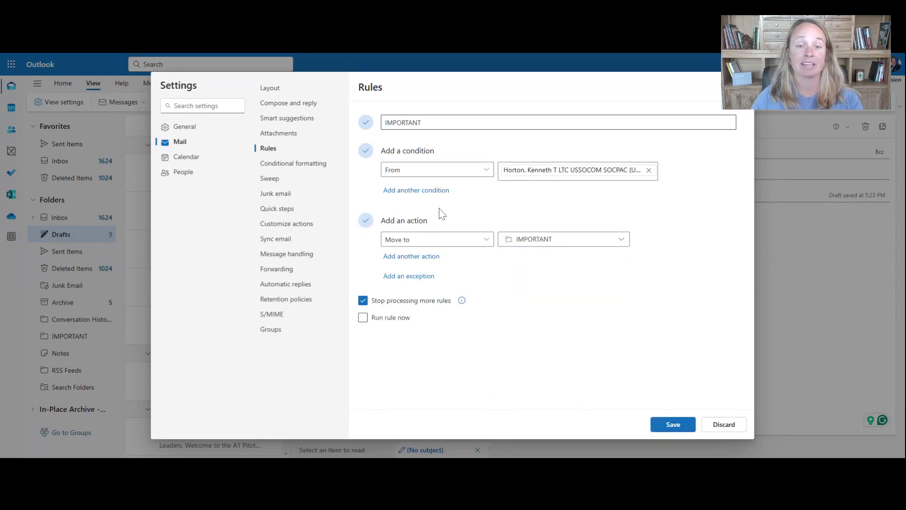